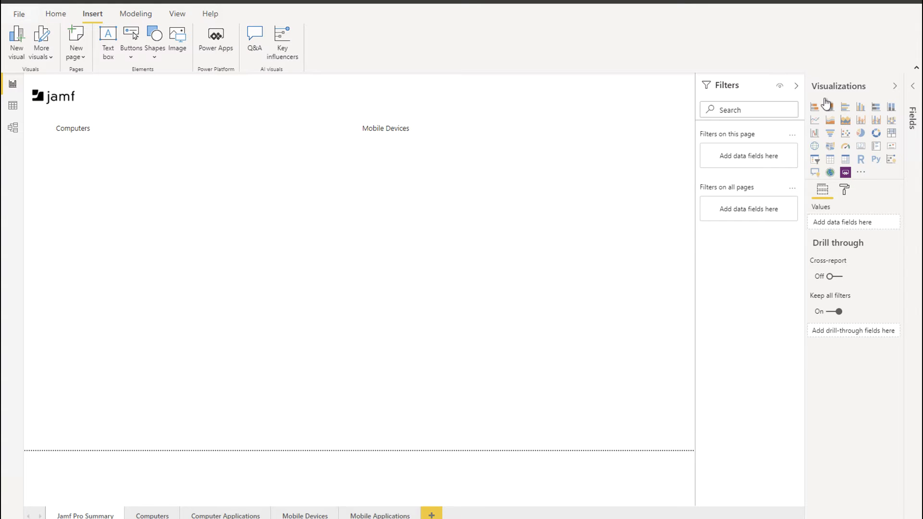
Add the Computers id field as a table summarized as Count and renamed Count of Computers.
click(913, 95)
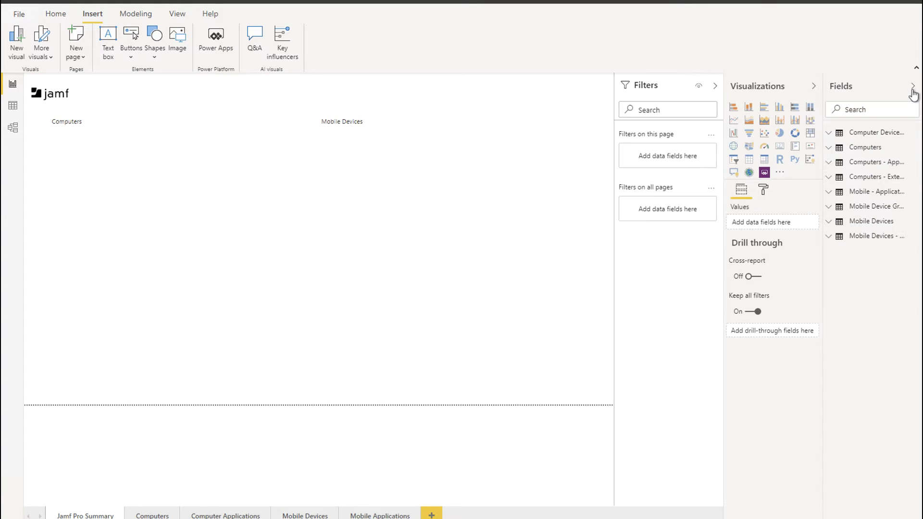
click(890, 109)
text(ID)
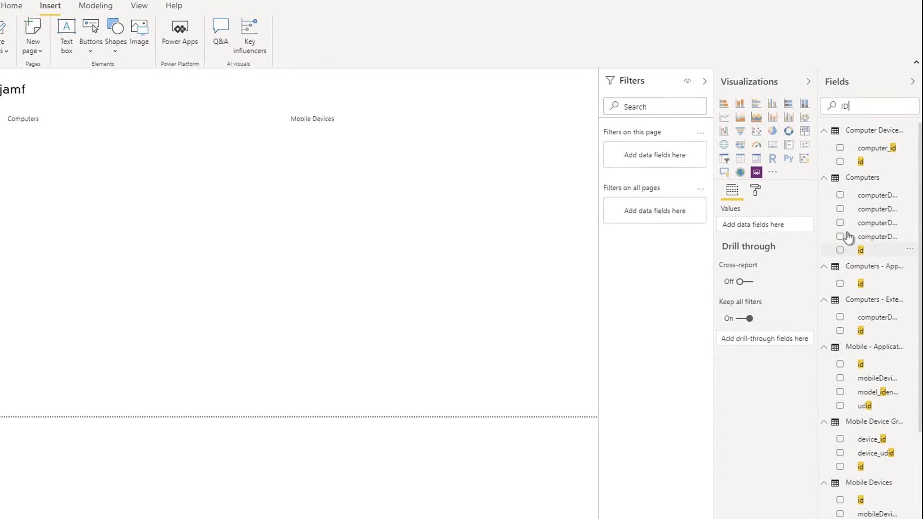
click(840, 250)
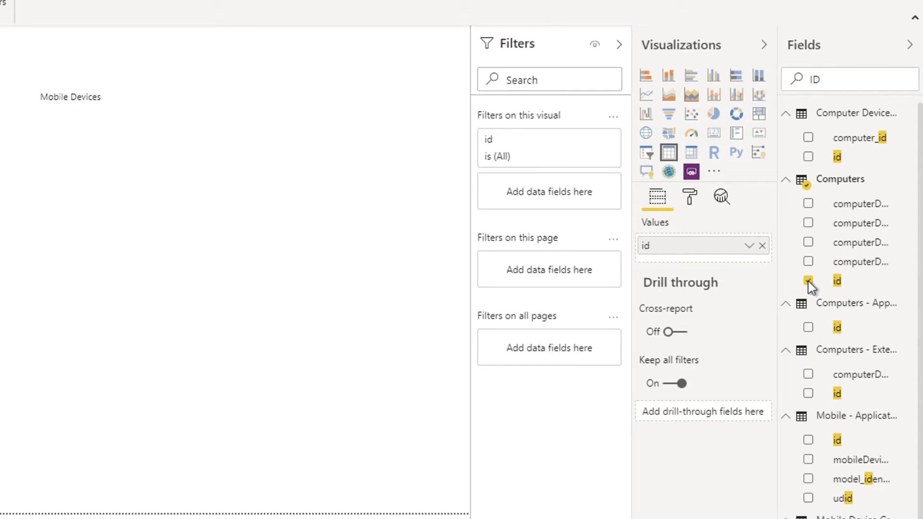
right_click(717, 252)
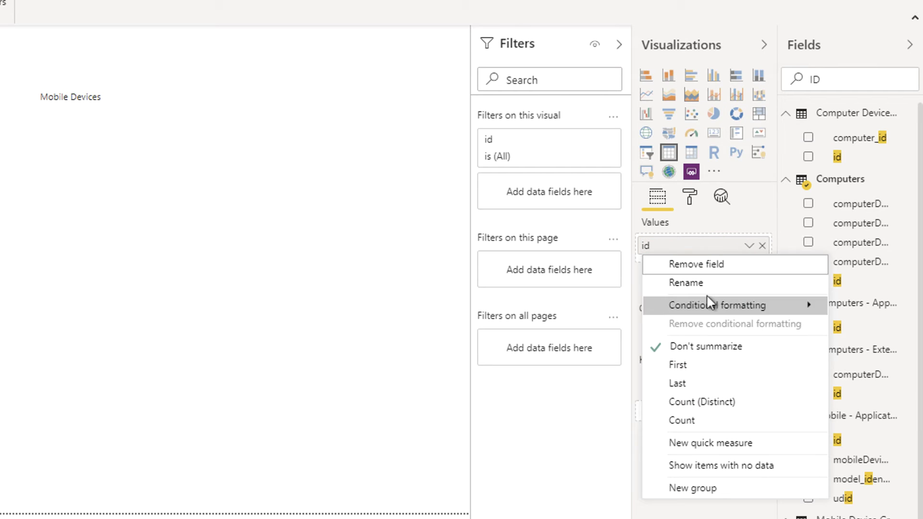
click(683, 420)
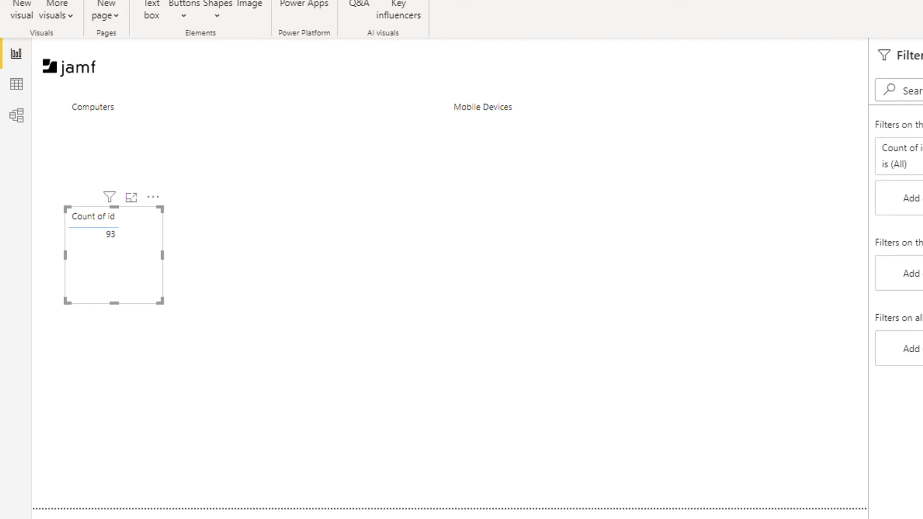
text(Computers)
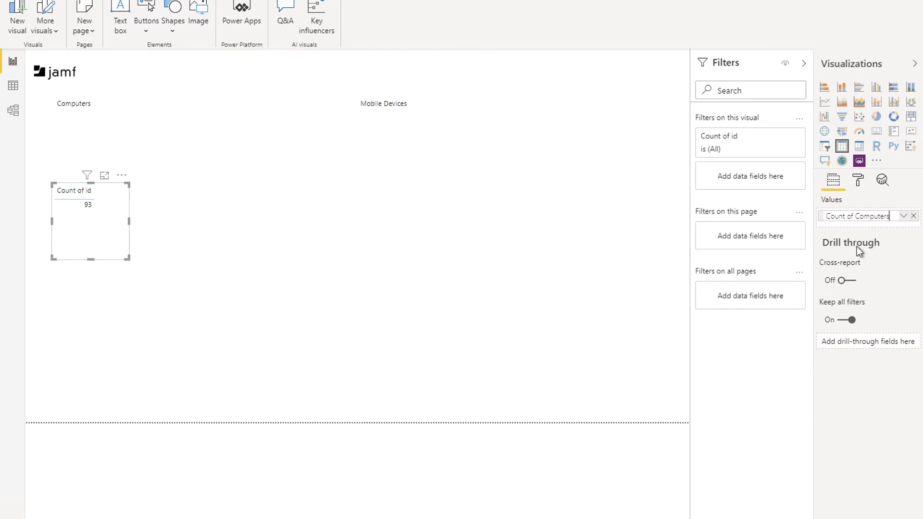
key(Return)
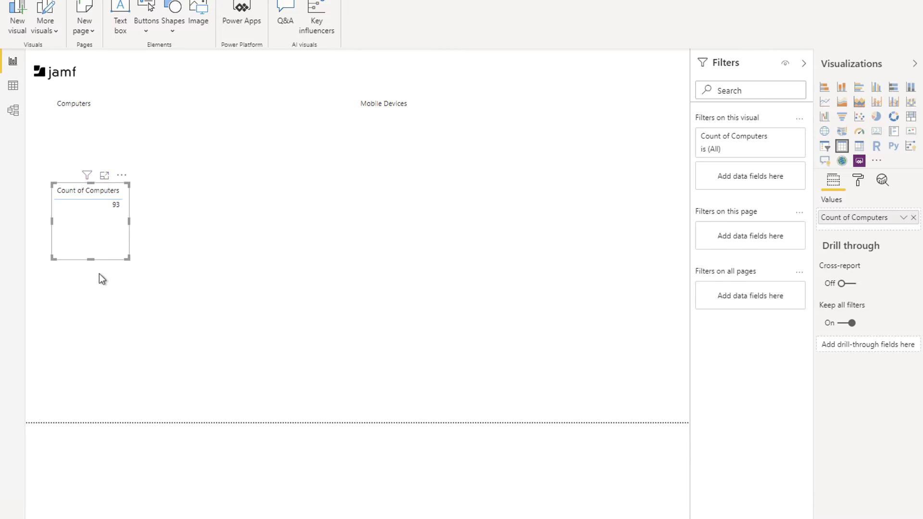
Move the Count of Computers table under the Computers heading and shorten it to fit 93.
click(98, 288)
click(93, 218)
drag(94, 219, 105, 147)
click(102, 188)
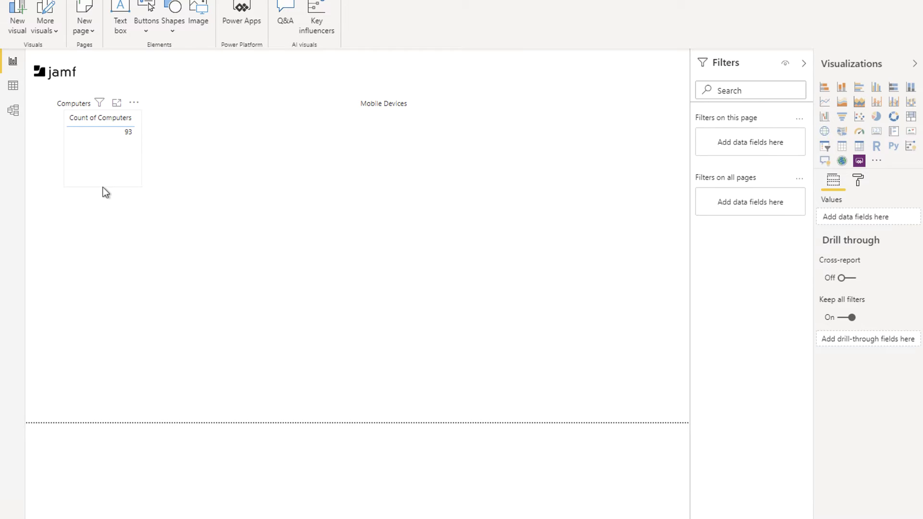
click(105, 188)
drag(103, 186, 104, 143)
Add the Computers managed field as a new table filtered to TRUE values only.
click(114, 178)
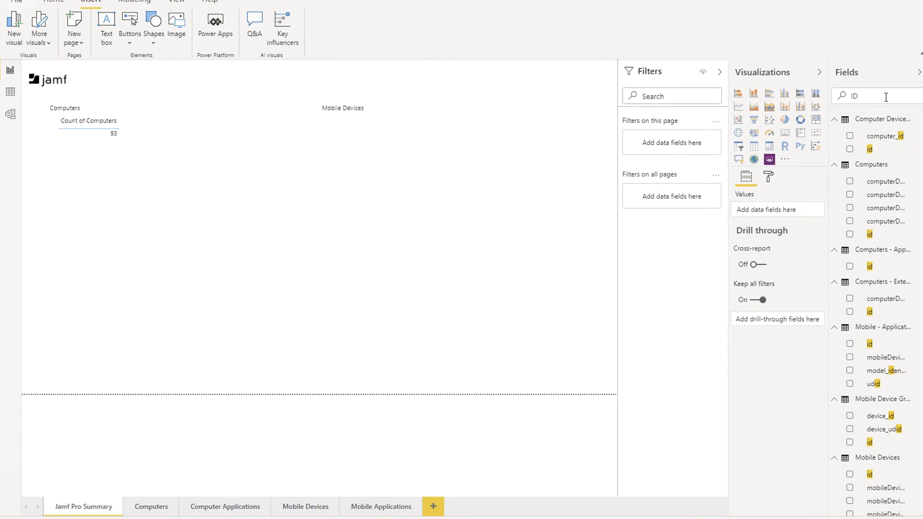
double_click(885, 97)
text(N)
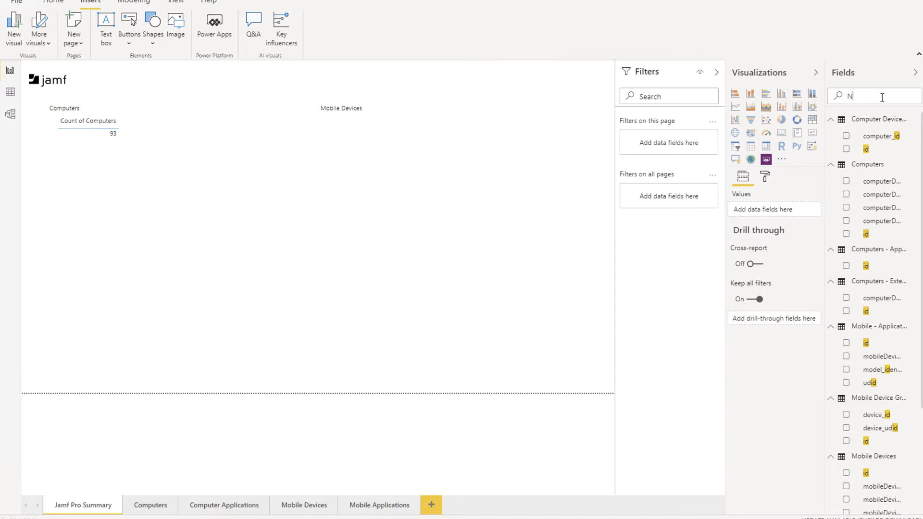
key(BackSpace)
text(M)
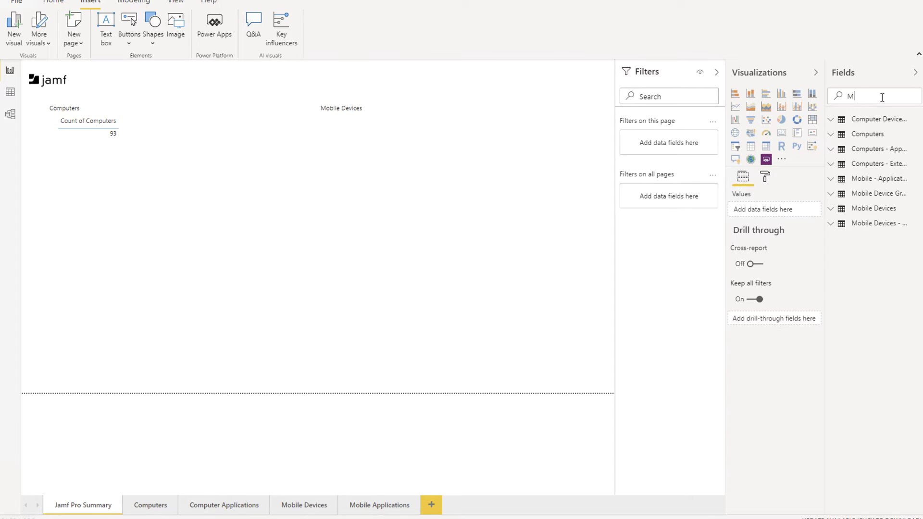
text(anaged)
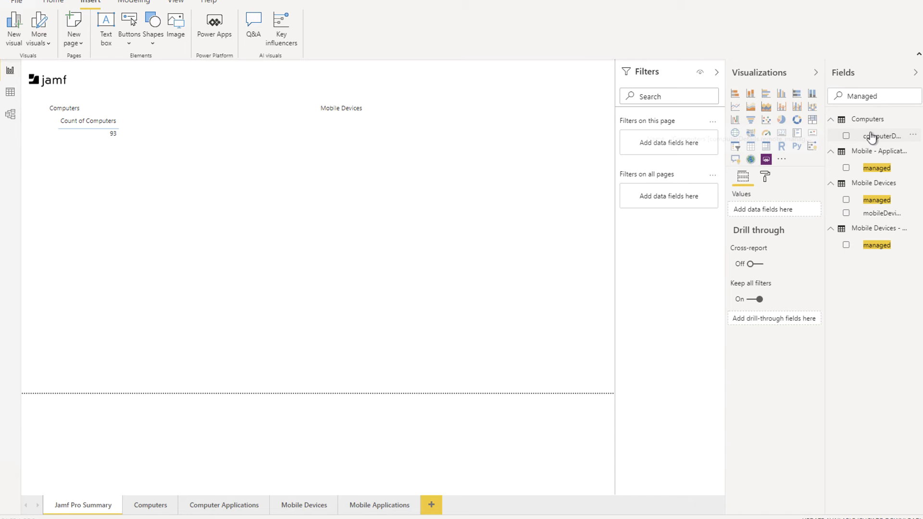
click(846, 136)
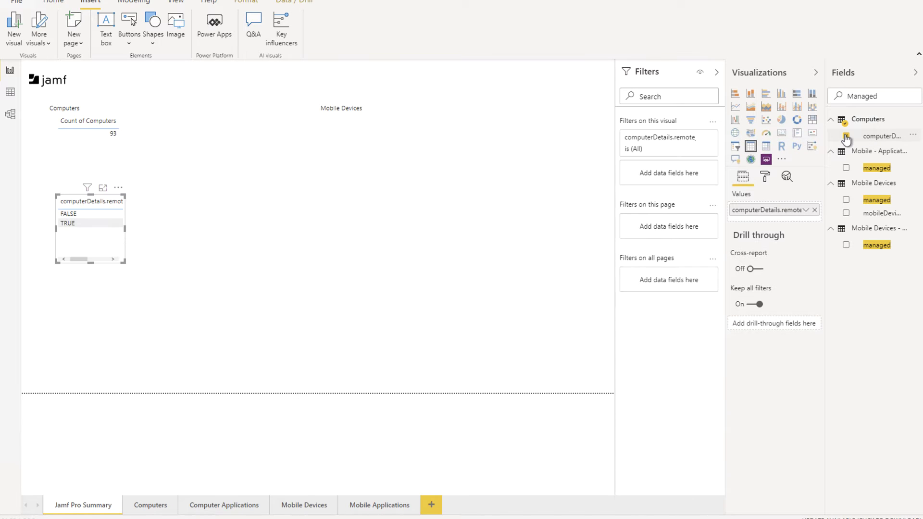
click(672, 146)
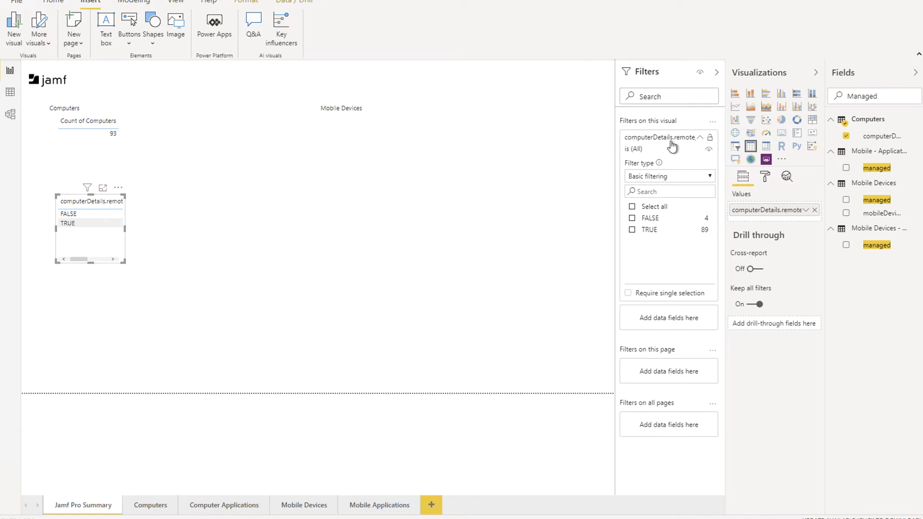
click(632, 230)
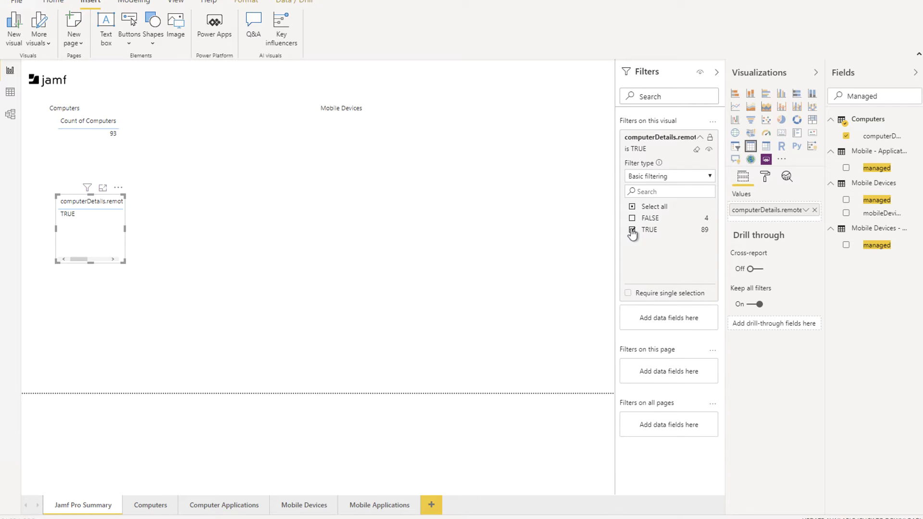
Rename the managed field Count of Managed Computers and summarize it as Count, showing 89.
right_click(770, 210)
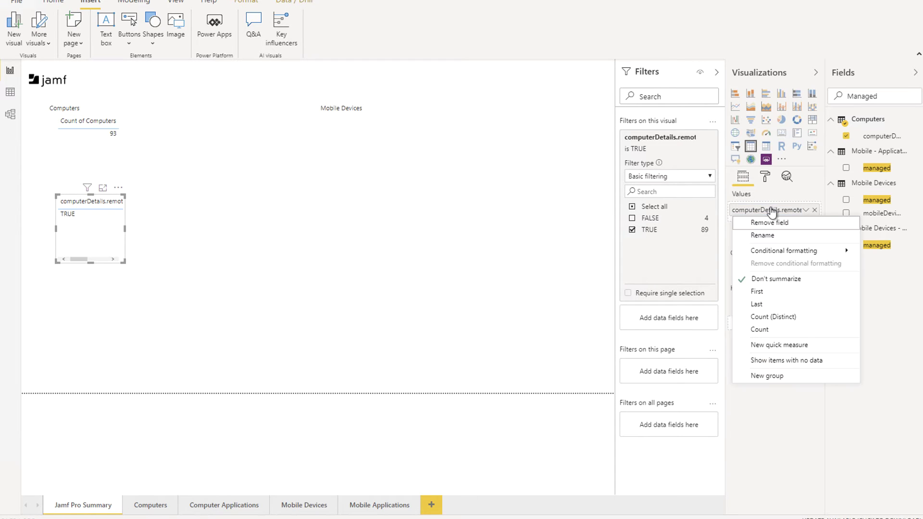
click(769, 235)
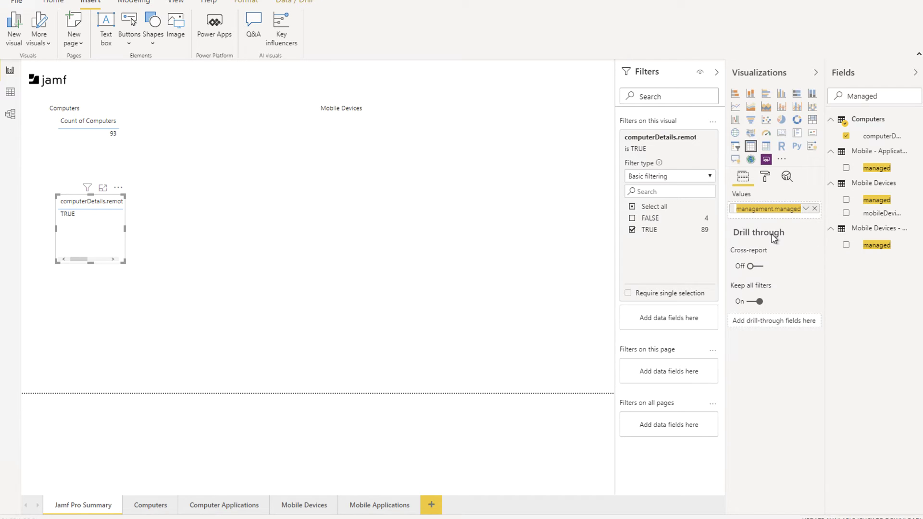
text(Count of )
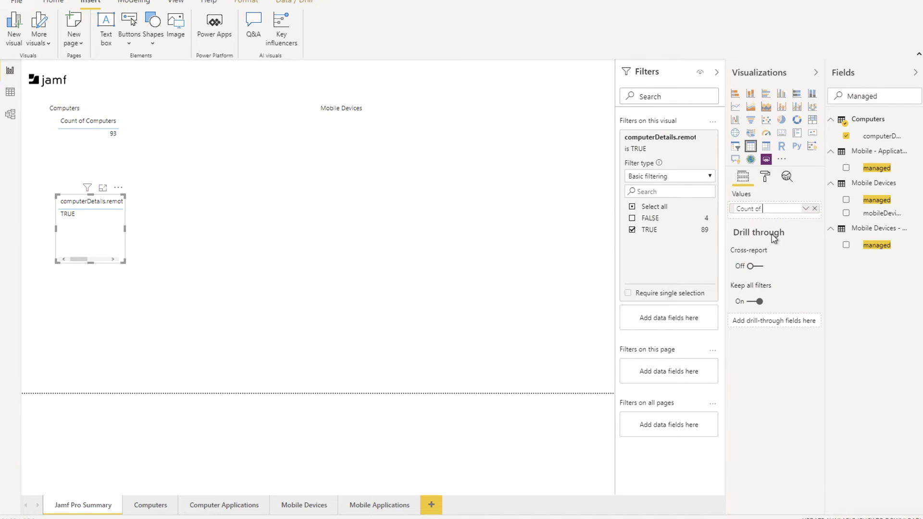
text(Managed Computers)
key(Return)
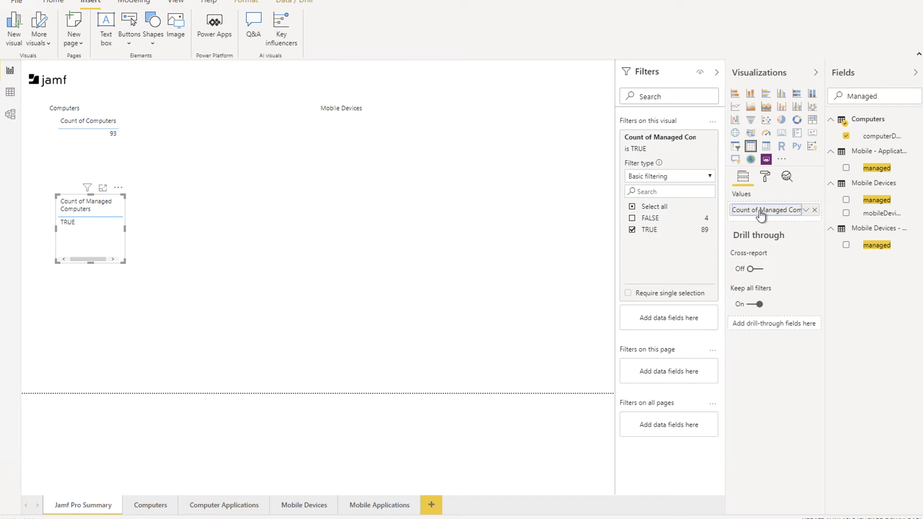
right_click(760, 211)
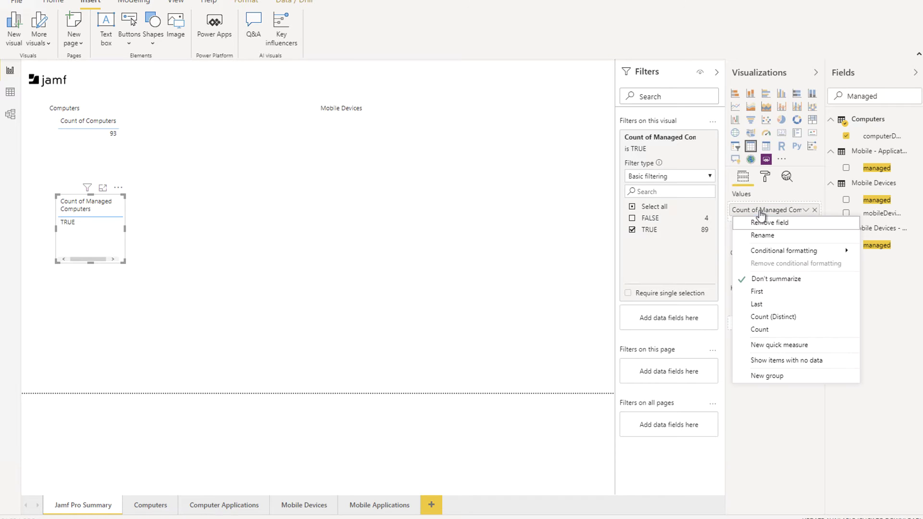
click(759, 330)
click(167, 248)
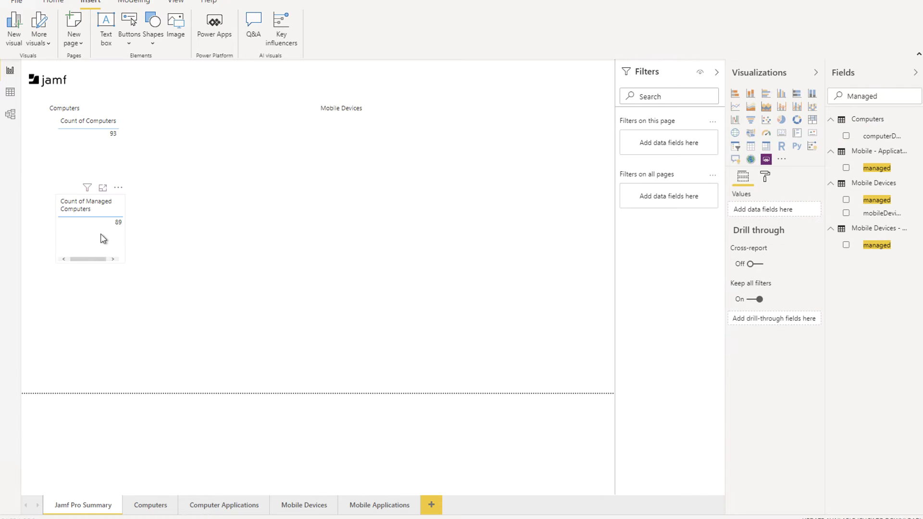
click(102, 236)
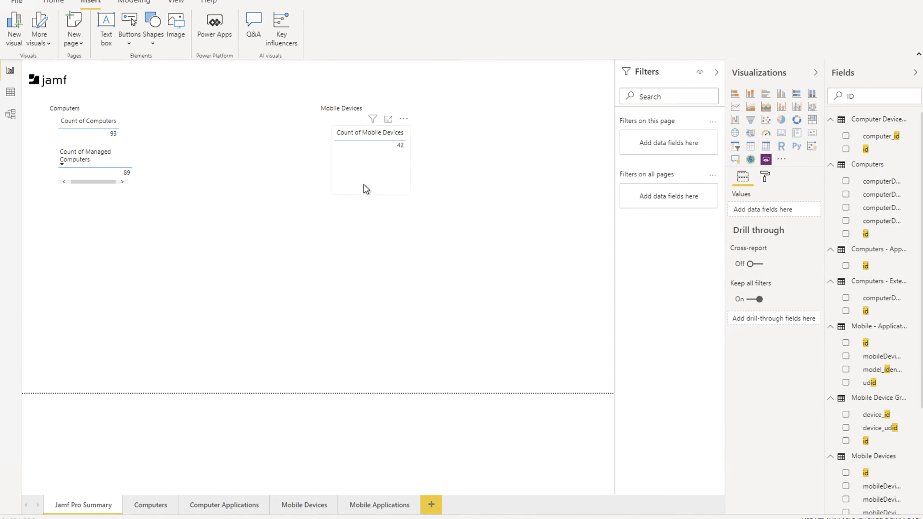
Add the Mobile Devices managed field filtered to TRUE, placed under the Mobile Devices count.
click(365, 189)
click(387, 189)
double_click(865, 96)
text(managed)
click(846, 199)
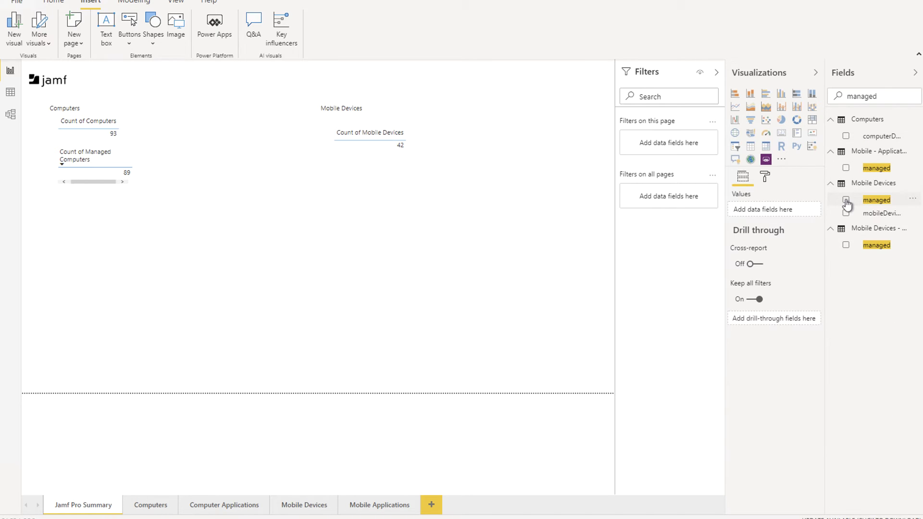
click(654, 146)
click(632, 229)
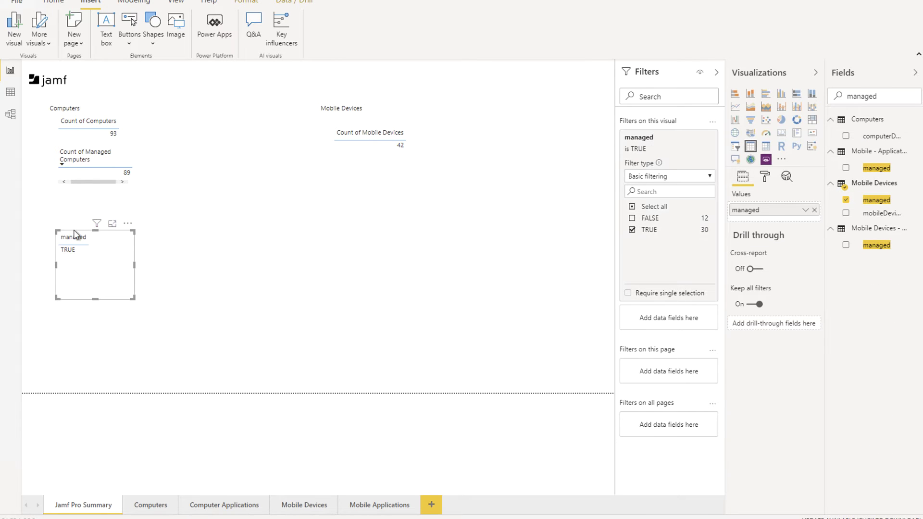
drag(75, 233, 358, 178)
click(104, 225)
click(357, 176)
Rename the managed field Count of Managed Mobile Devices and summarize it as Count.
click(805, 210)
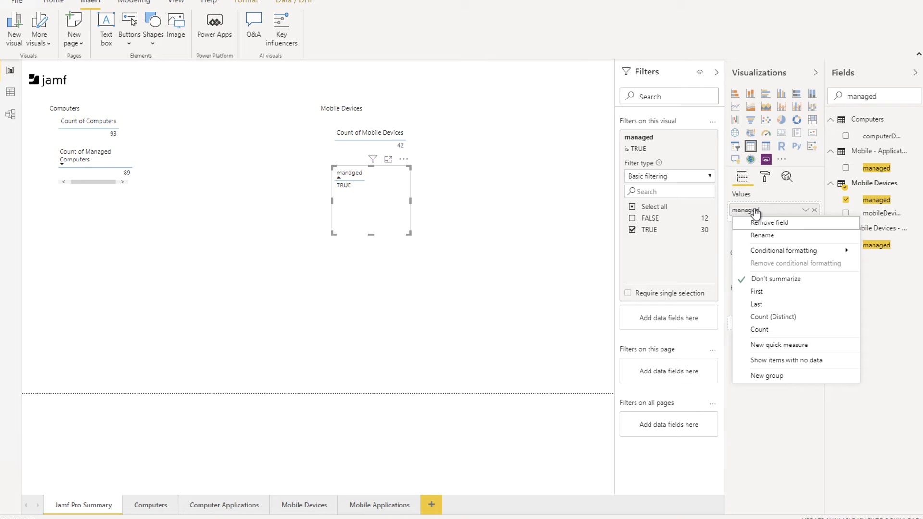
click(785, 234)
text(Count of Managed)
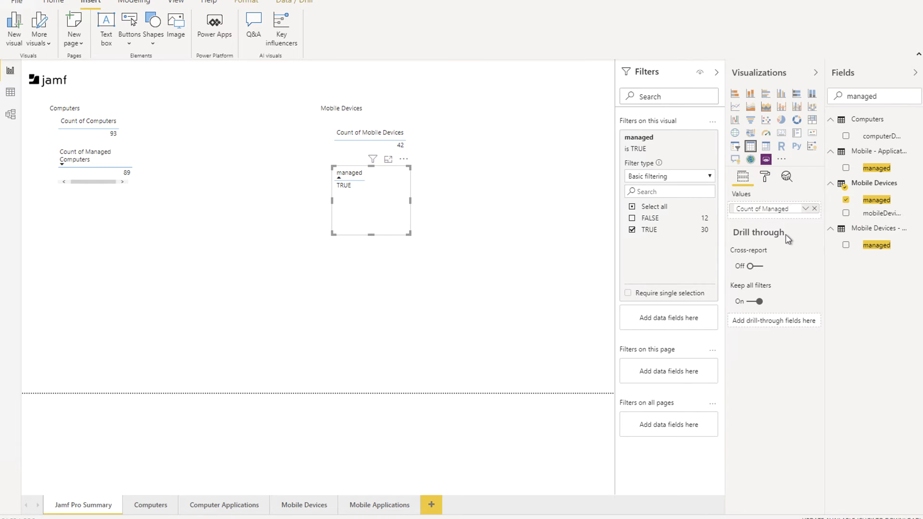
text( Mobile Devices)
key(Return)
click(804, 209)
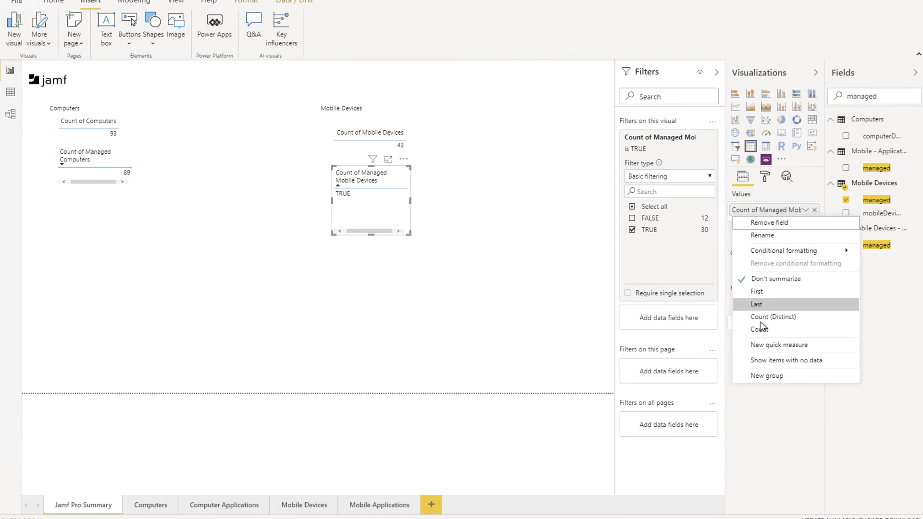
click(759, 329)
click(451, 185)
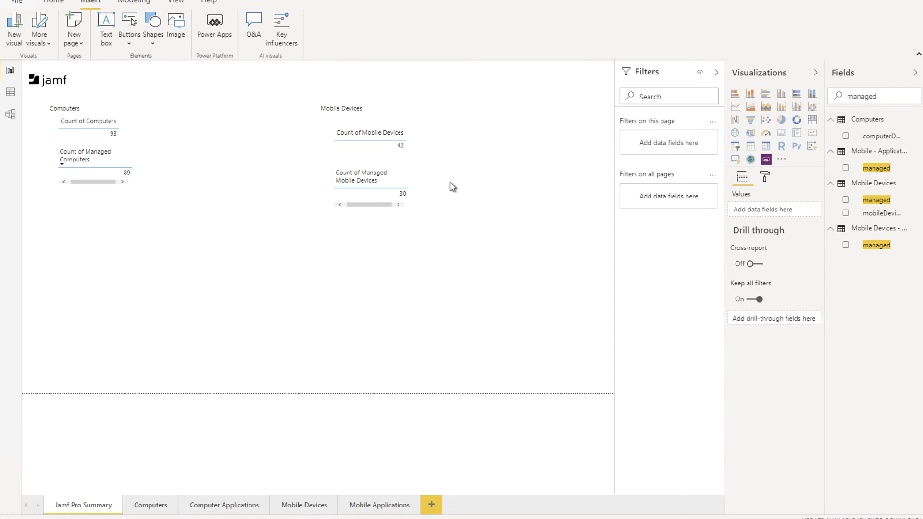
Add the Mobile Devices supervised field as a filtered table named Count of Supervised Mobile Devices.
double_click(887, 99)
text(Supervised)
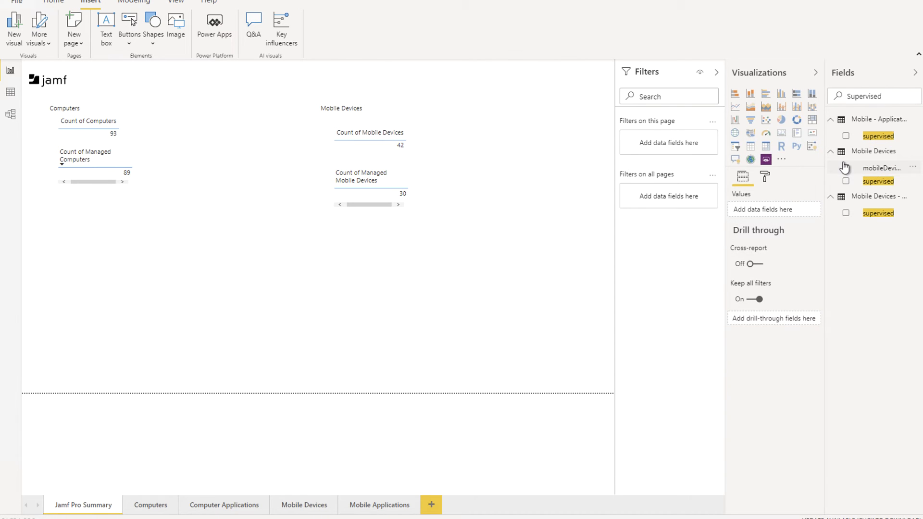
click(844, 167)
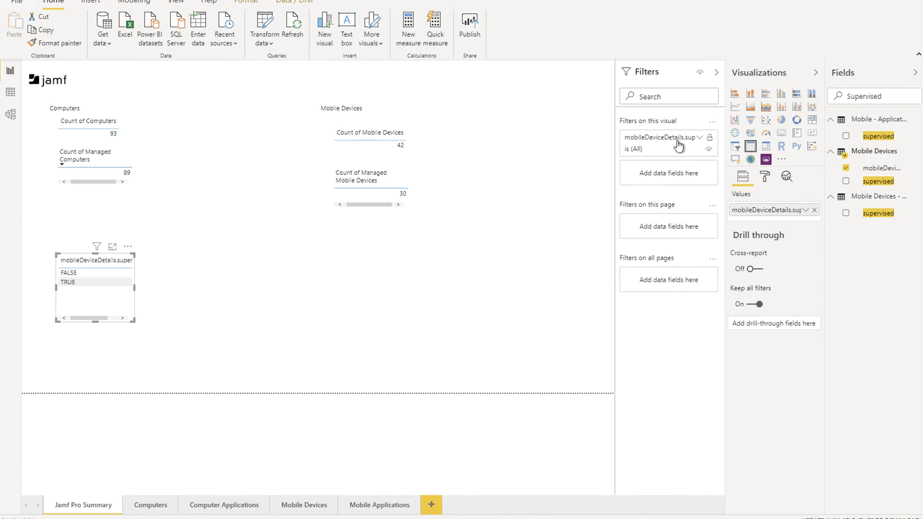
click(678, 145)
click(631, 229)
right_click(764, 211)
click(768, 235)
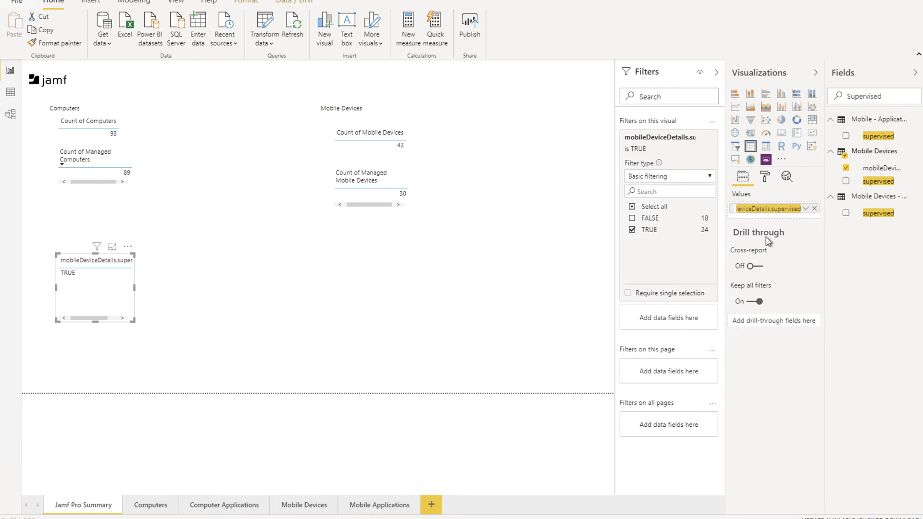
text(Count of Supervised Mobile Devices)
key(Return)
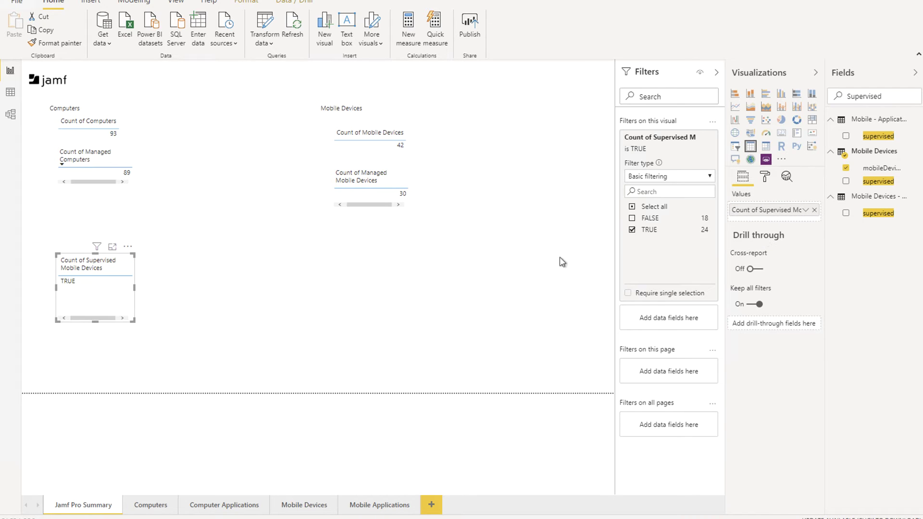
Move the supervised table under the Mobile Devices counts, shorten it, and go to the Computers page.
click(562, 262)
drag(75, 257, 351, 230)
drag(373, 295, 375, 286)
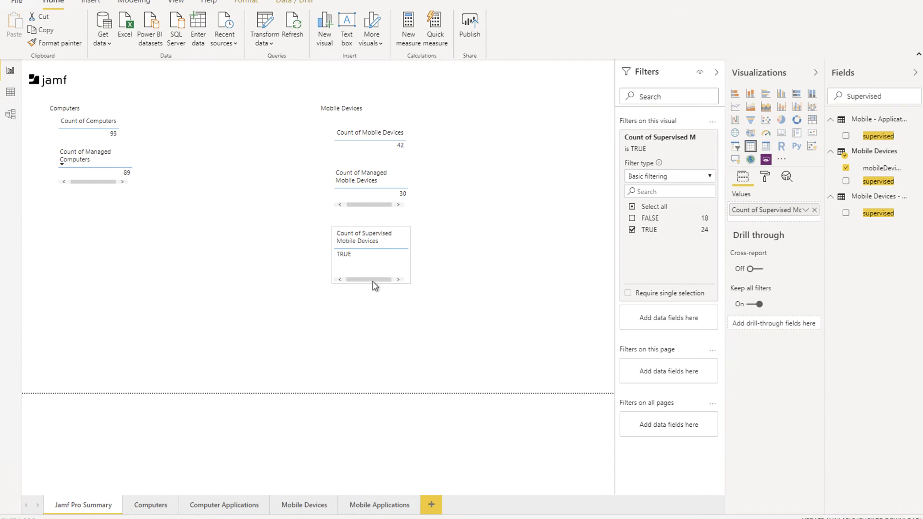
click(377, 266)
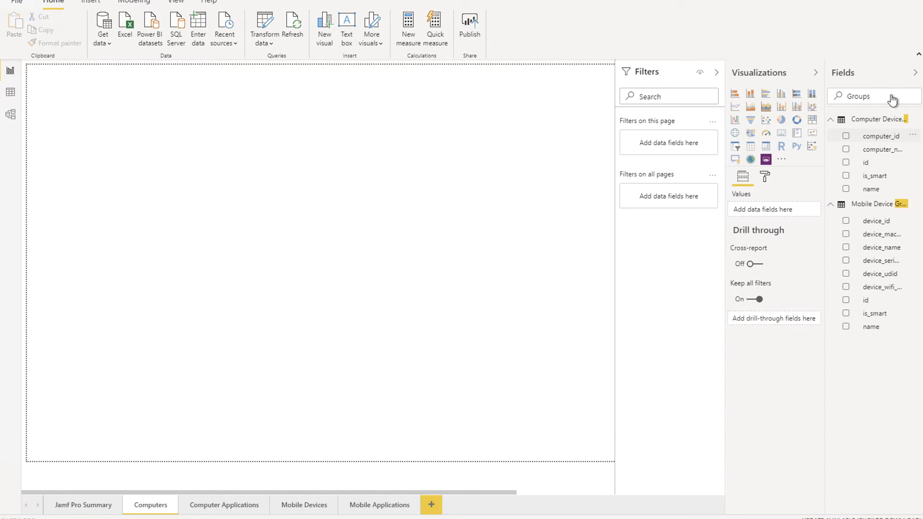
Build a table of Computer Device Groups names with the count of computer_name per group.
click(870, 192)
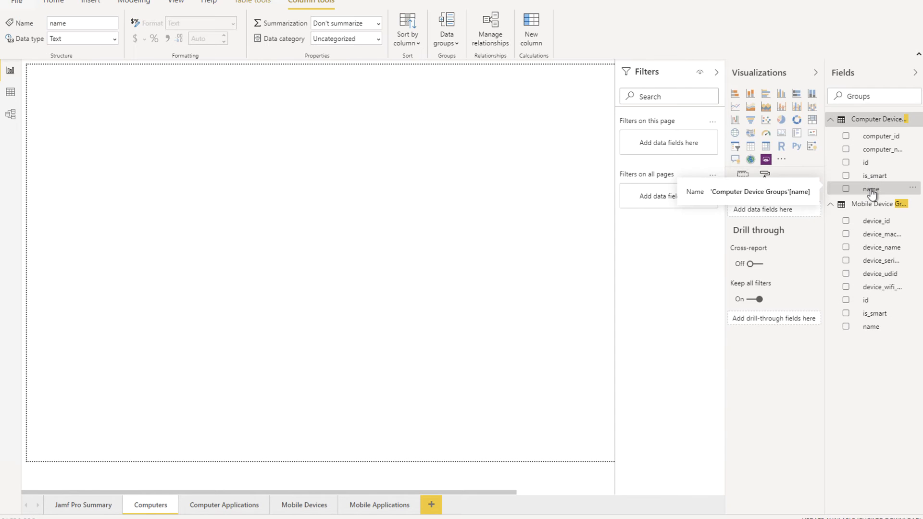
click(845, 190)
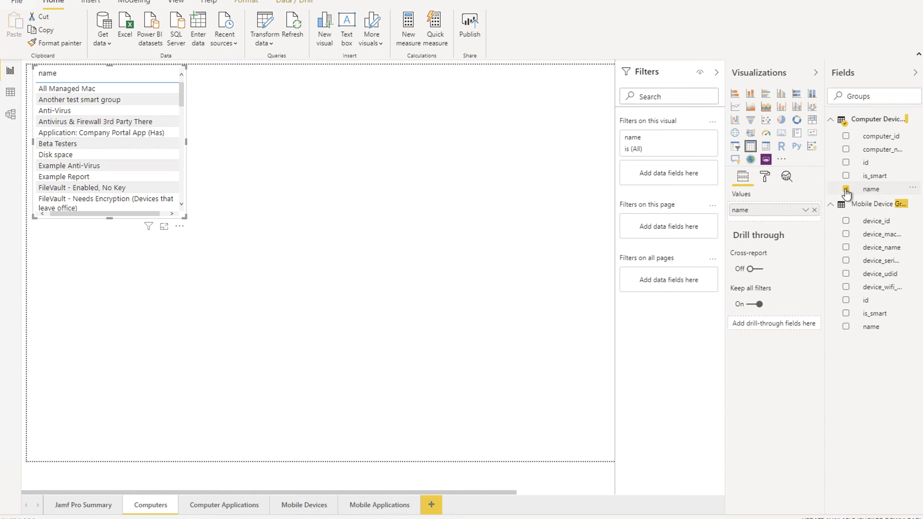
click(846, 150)
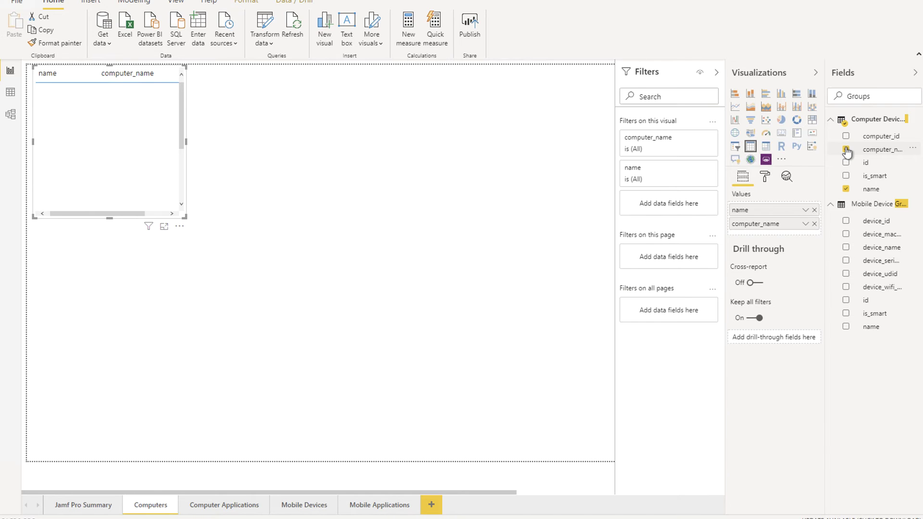
right_click(659, 177)
key(Escape)
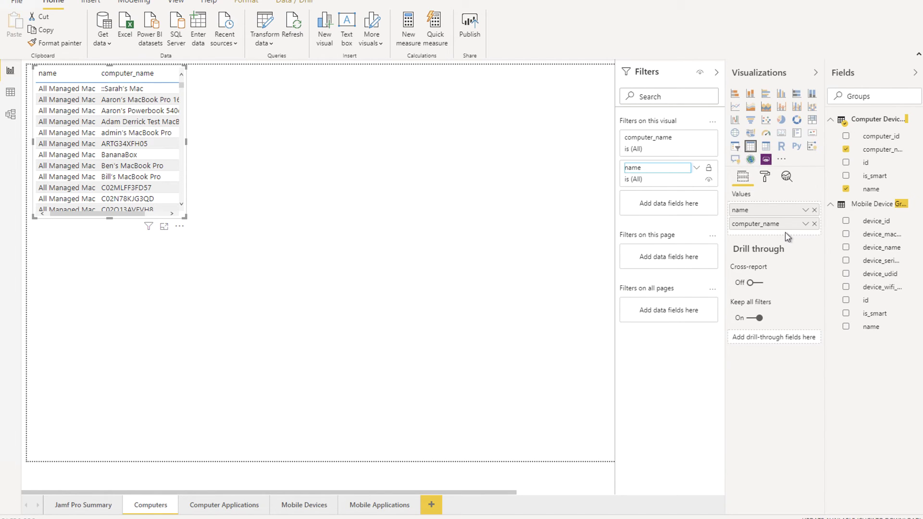
right_click(779, 226)
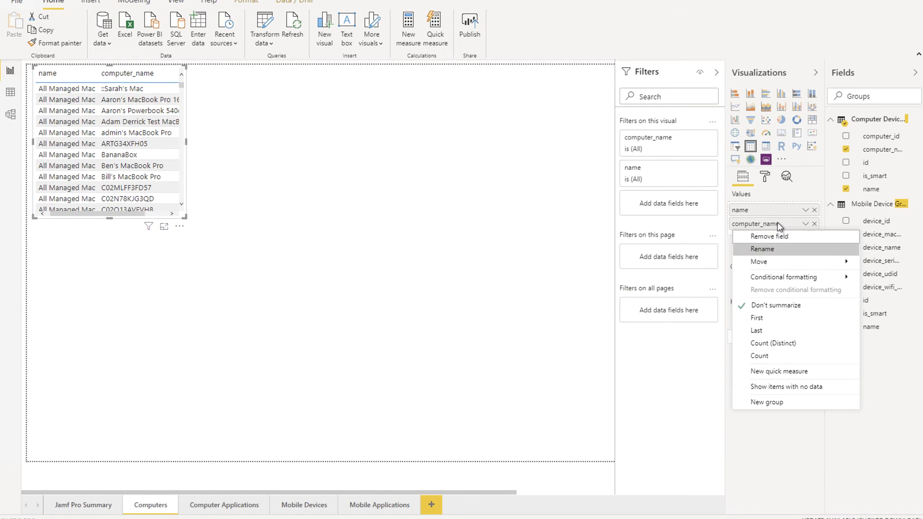
key(Escape)
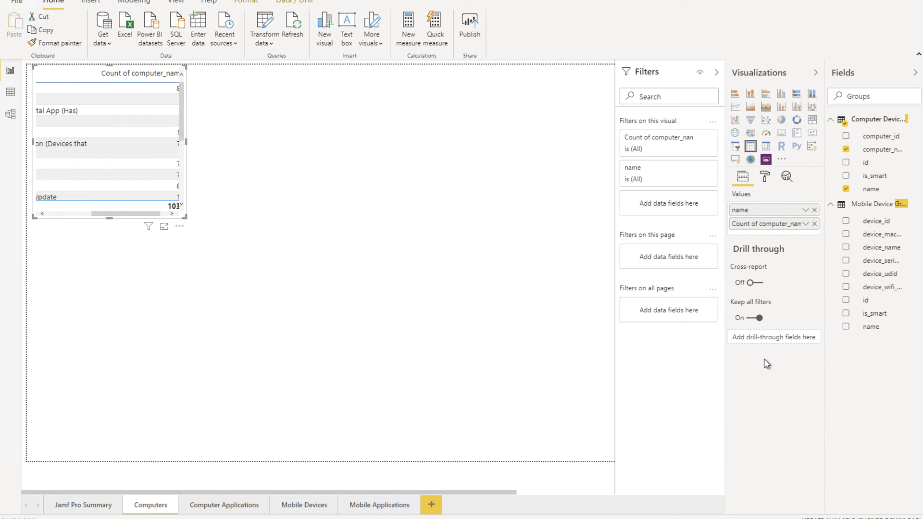
Widen the smart-group table to show full names and counts, and move it to the lower left.
drag(185, 215, 323, 215)
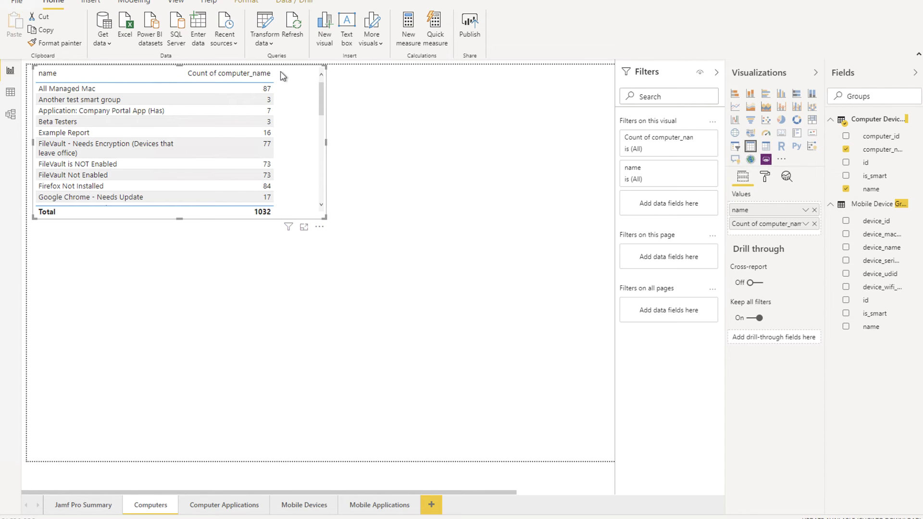
click(275, 290)
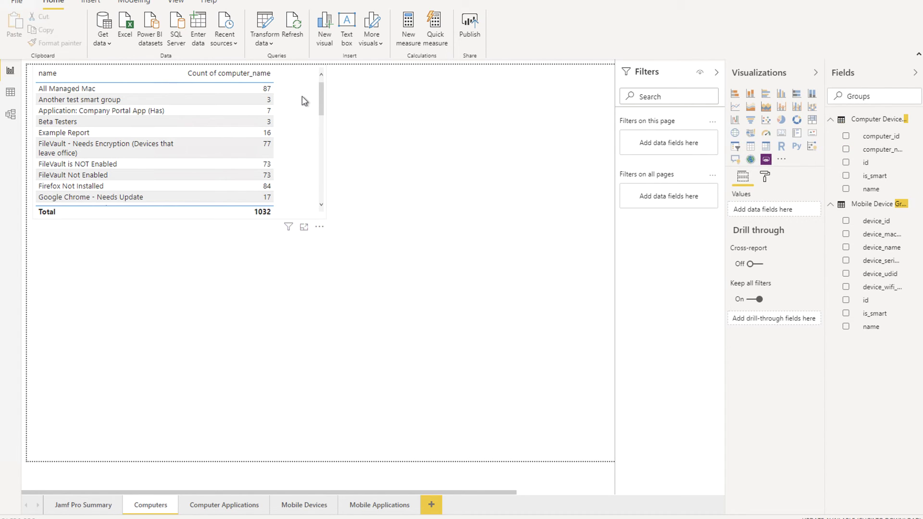
click(304, 100)
drag(308, 90, 301, 334)
click(441, 252)
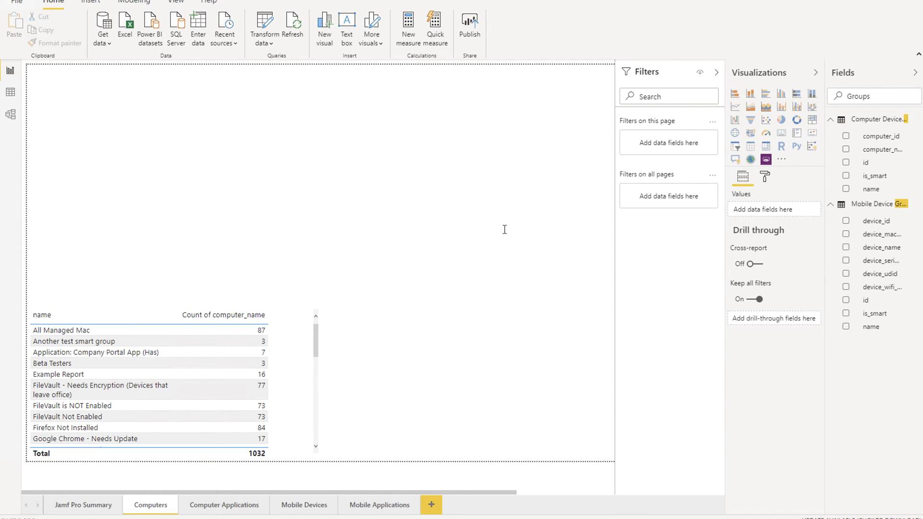
double_click(879, 97)
text(Model)
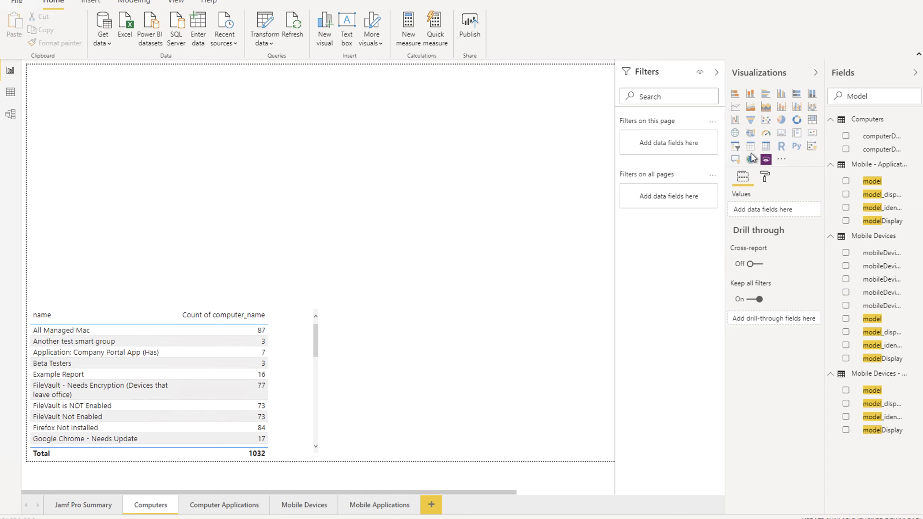
Create a stacked bar chart of Count of id by computerDetails.model.
drag(825, 144, 758, 146)
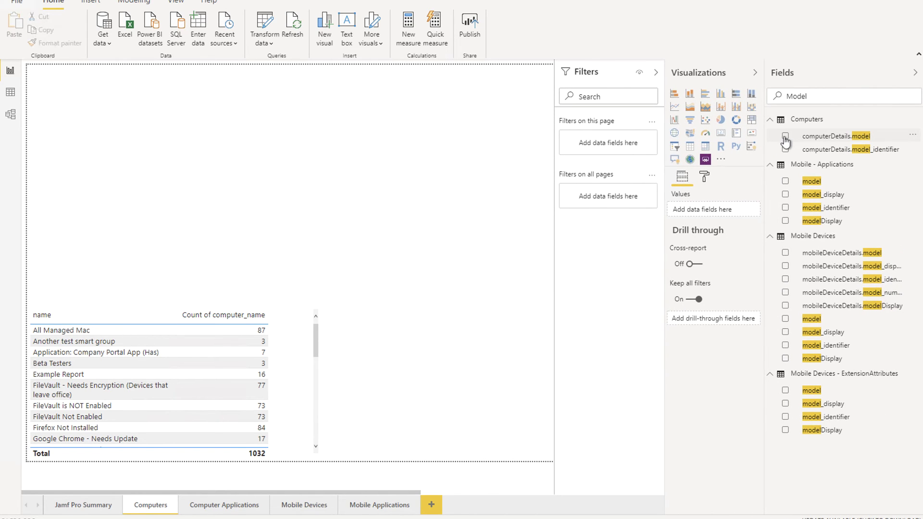
click(785, 137)
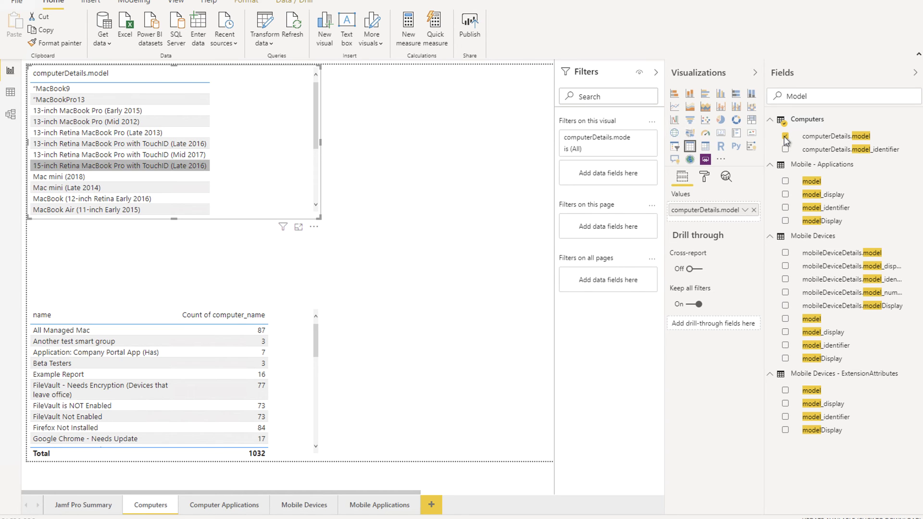
click(674, 94)
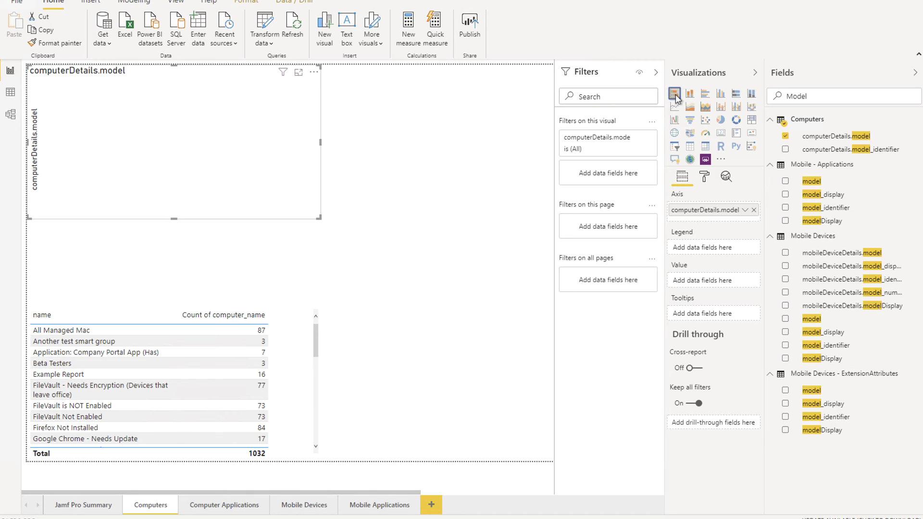
double_click(814, 96)
text(id)
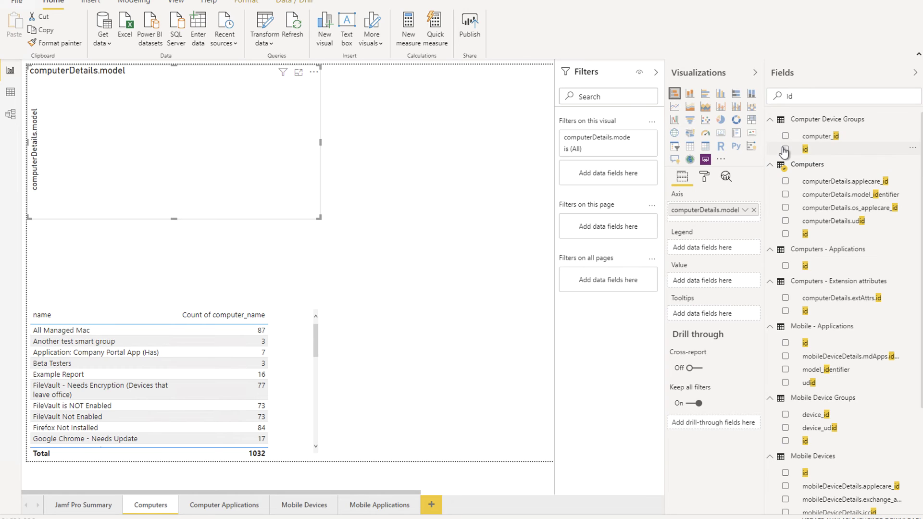
click(785, 234)
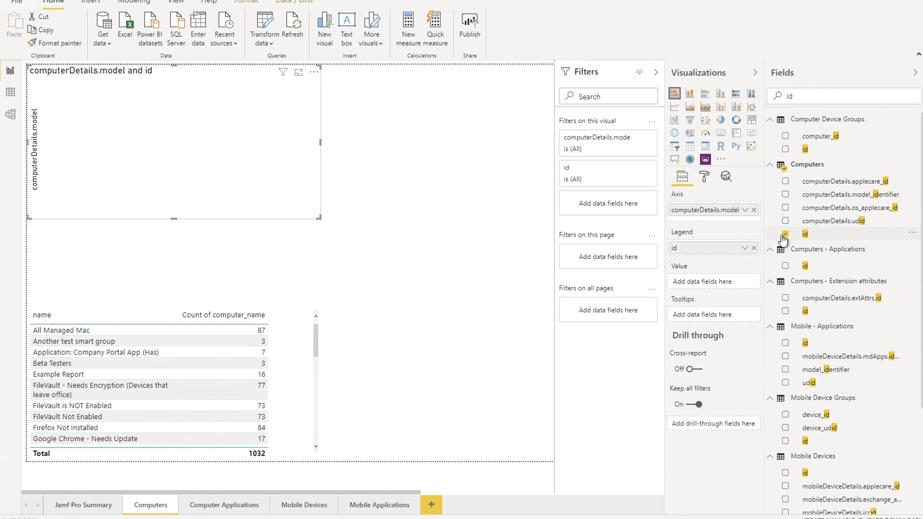
drag(703, 249, 706, 284)
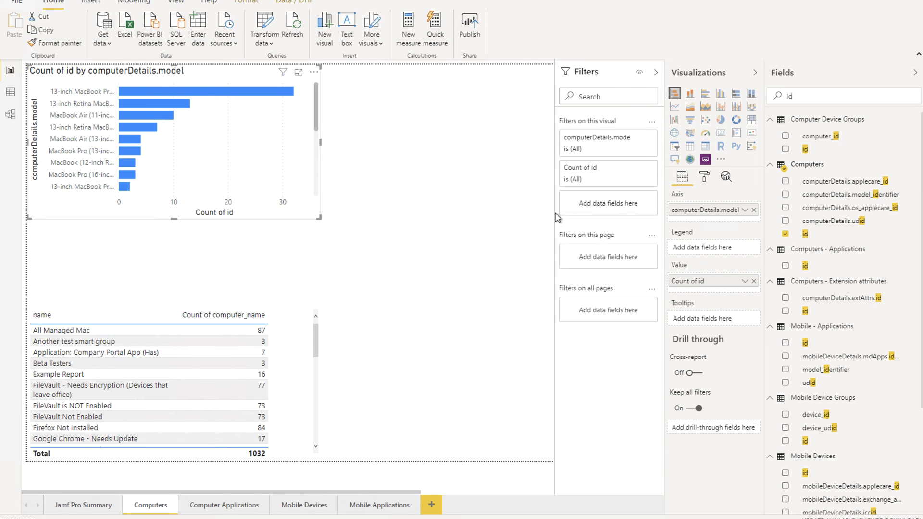
Move the model bar chart down so it sits above the smart-group table.
drag(239, 81, 239, 155)
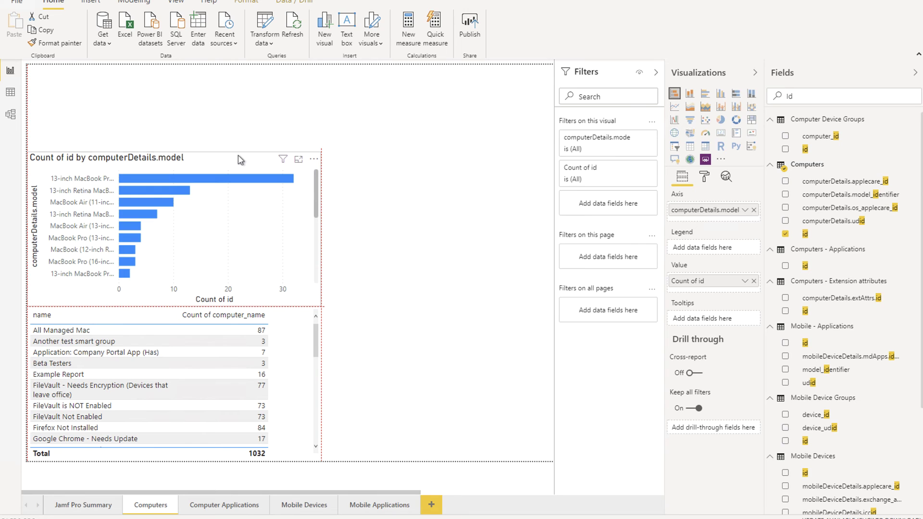
mouse_move(315, 194)
mouse_down()
mouse_move(310, 258)
mouse_move(310, 177)
mouse_up()
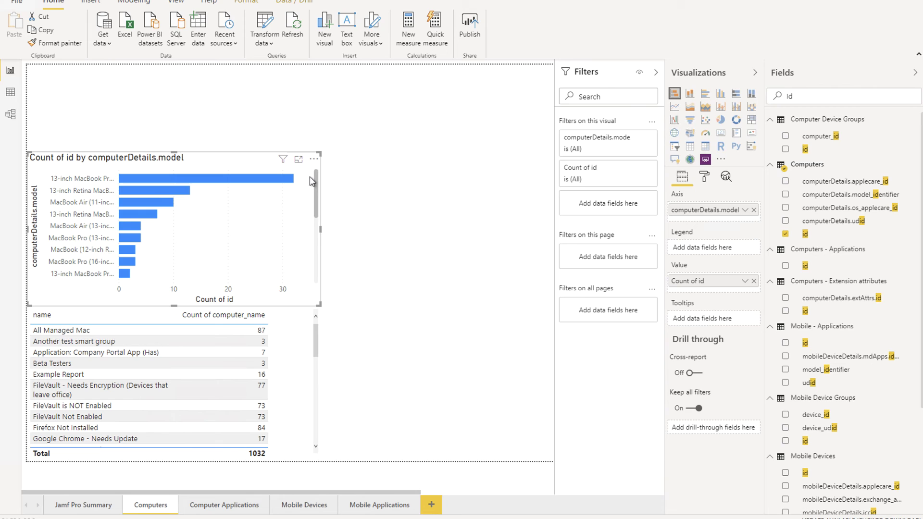
click(463, 200)
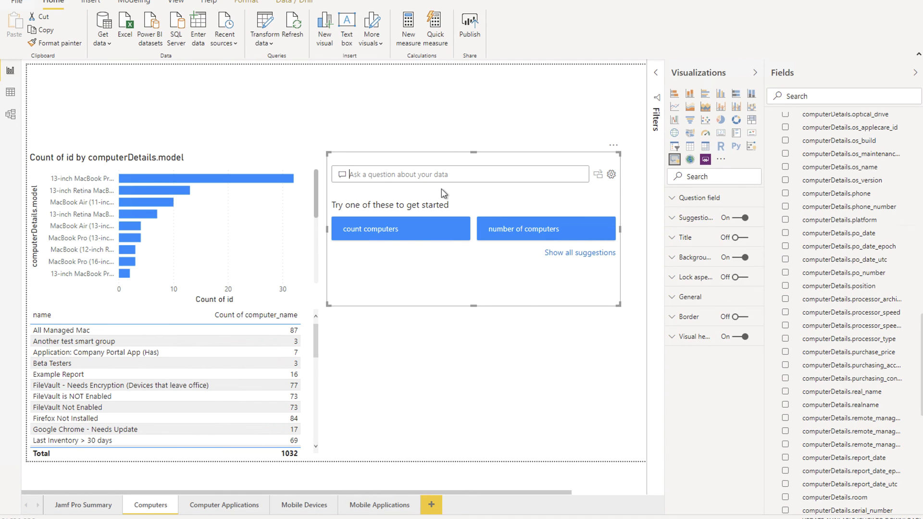
Ask Q&A 'List of unique username' and pick the computerDetails.username suggestion.
click(443, 193)
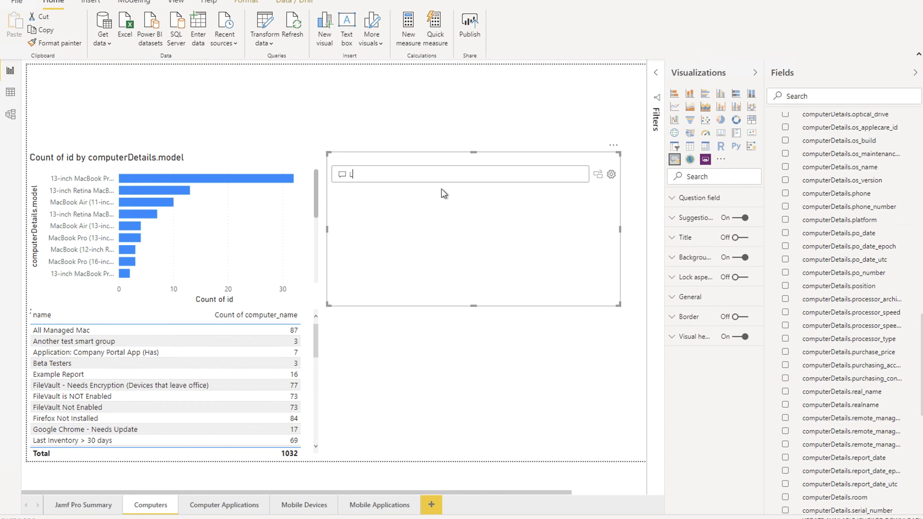
text(List of )
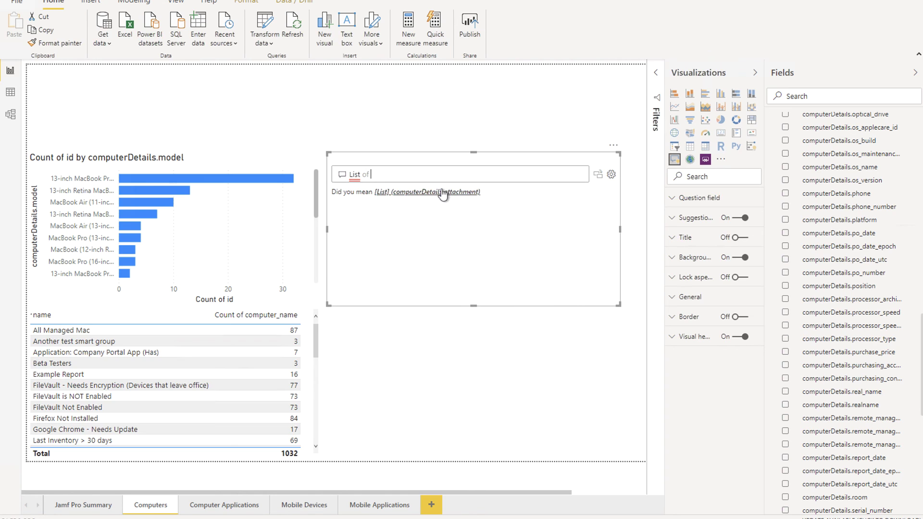
text(un)
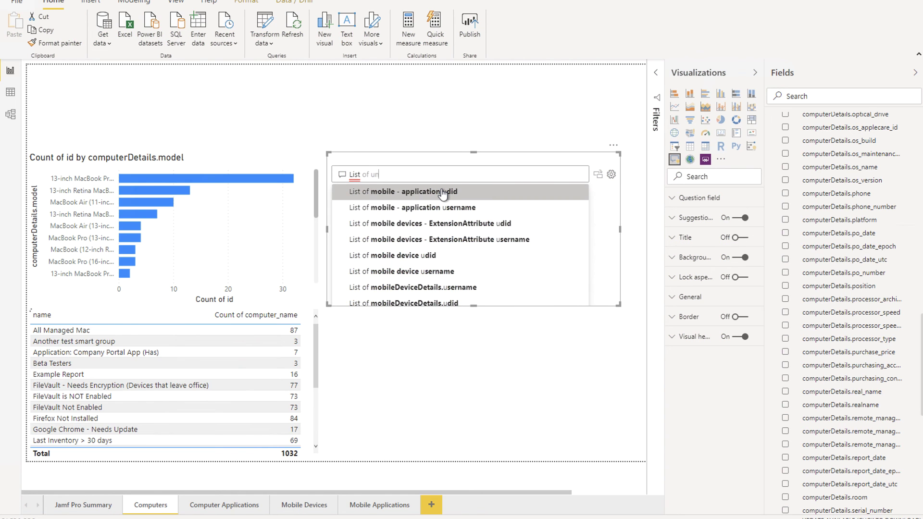
text(ique username)
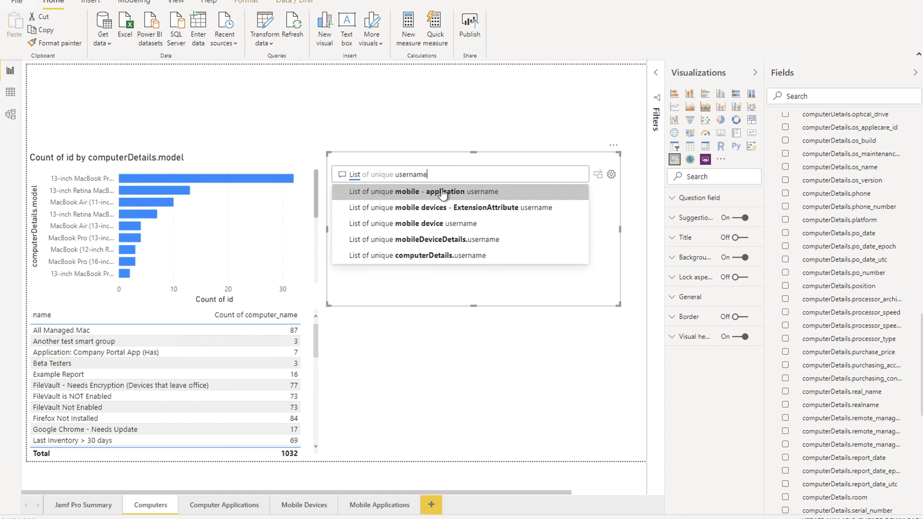
click(455, 256)
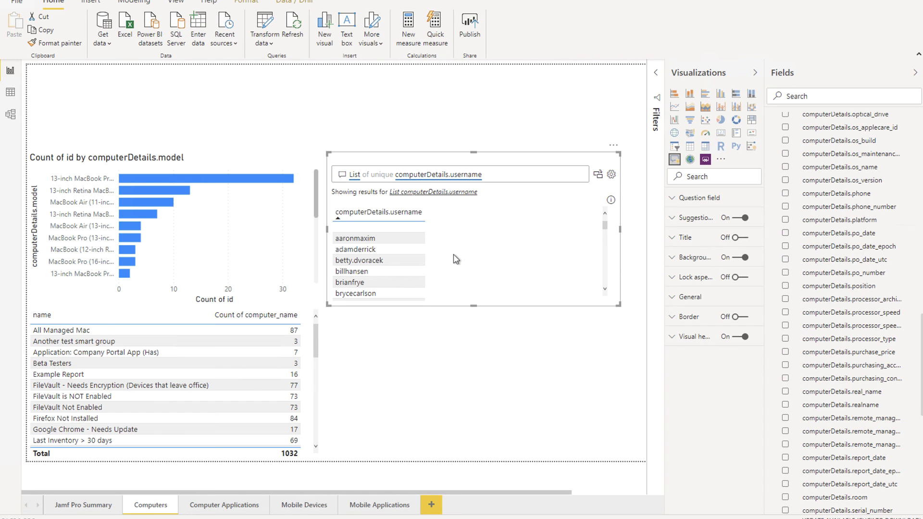
Convert the Q&A answer to a standard table and sort computerDetails.username descending.
click(599, 176)
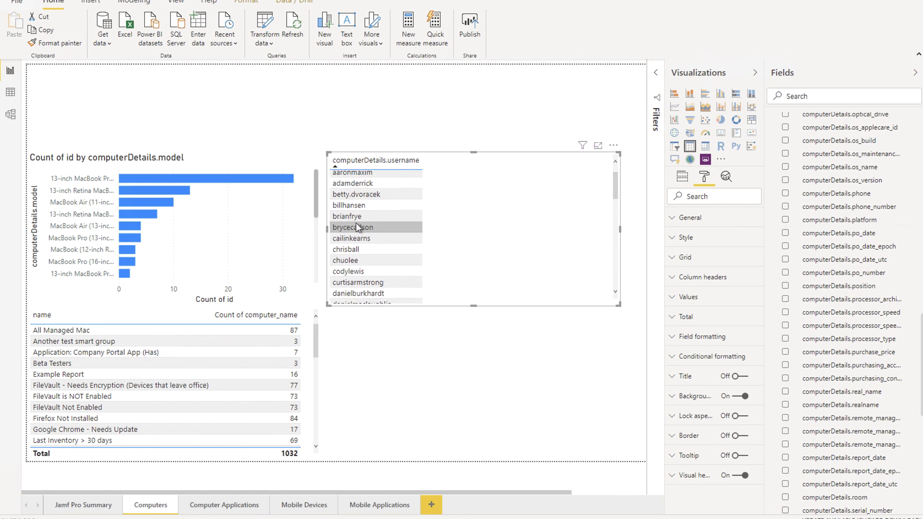
scroll(356, 223, up, 1)
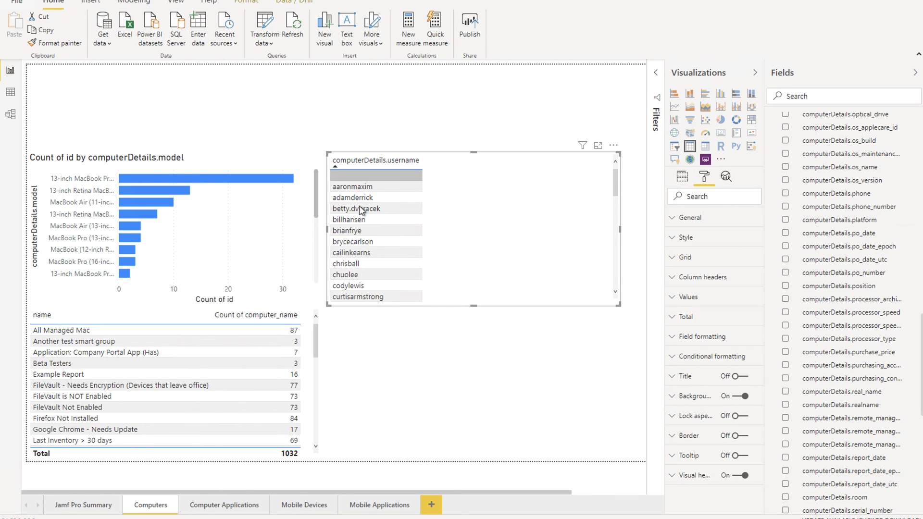
click(371, 163)
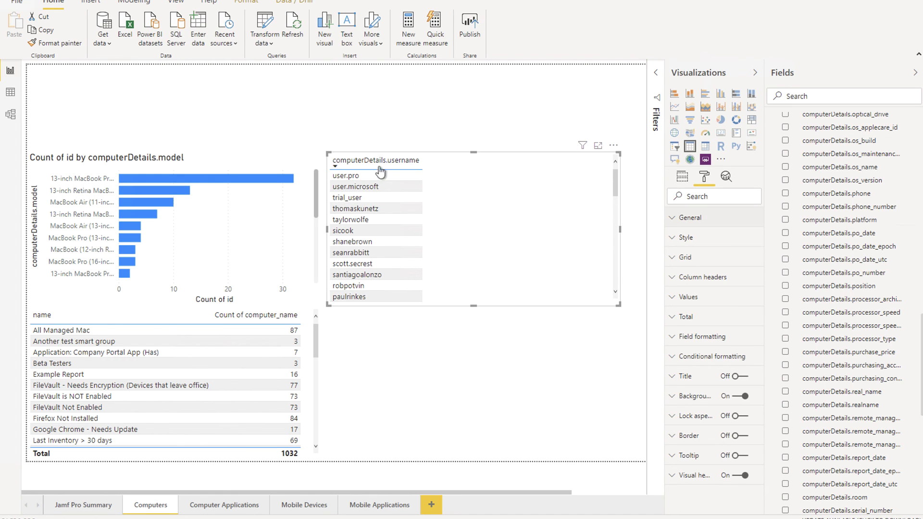